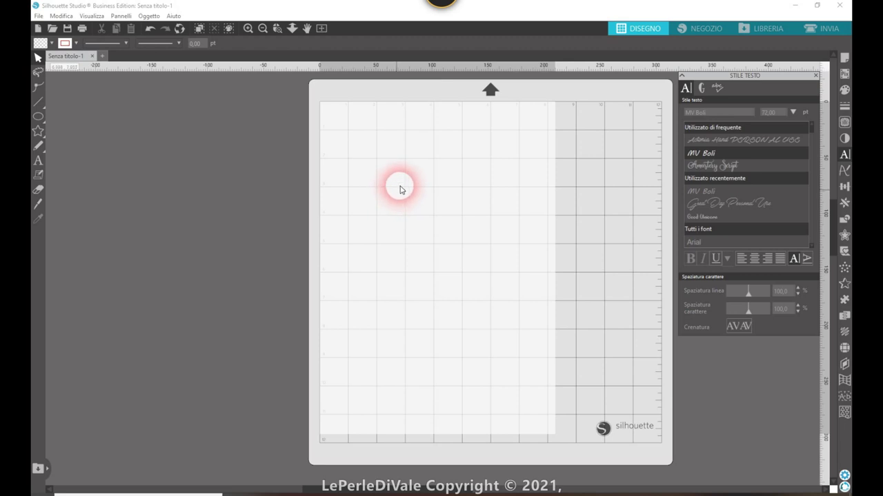
Draw a rectangle about 7.67 by 7.63 cm in the upper-left corner of the page
left_click(38, 118)
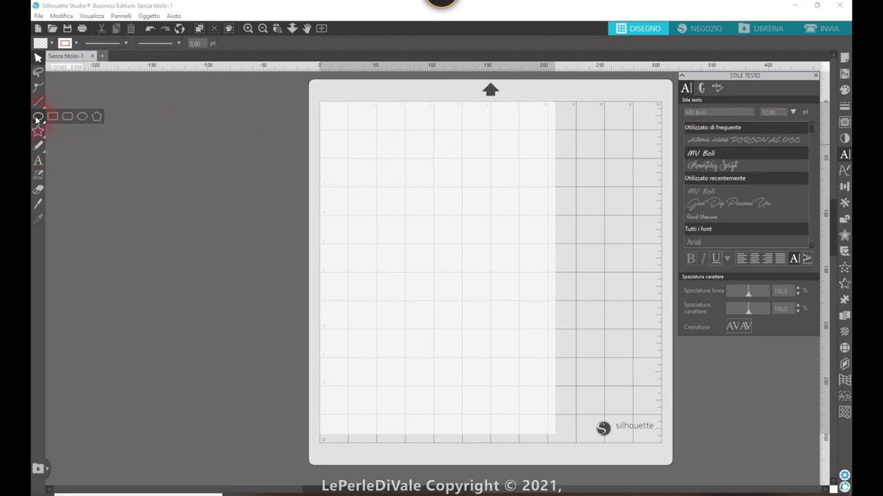
left_click(50, 118)
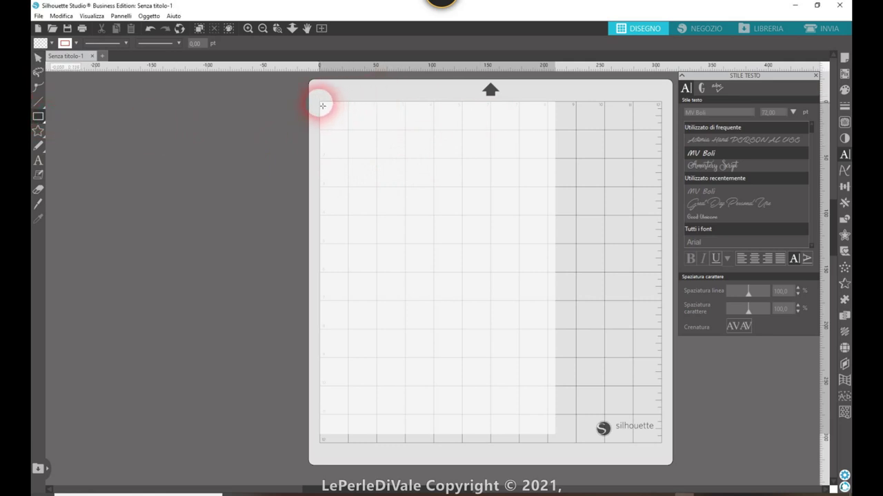
left_click_drag(322, 105, 404, 191)
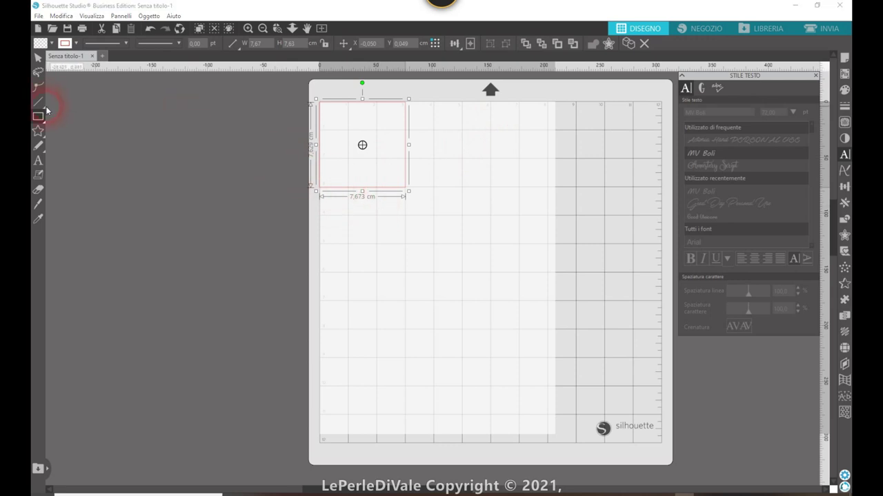
Add a first name as text and position it within the width of the square
left_click(39, 161)
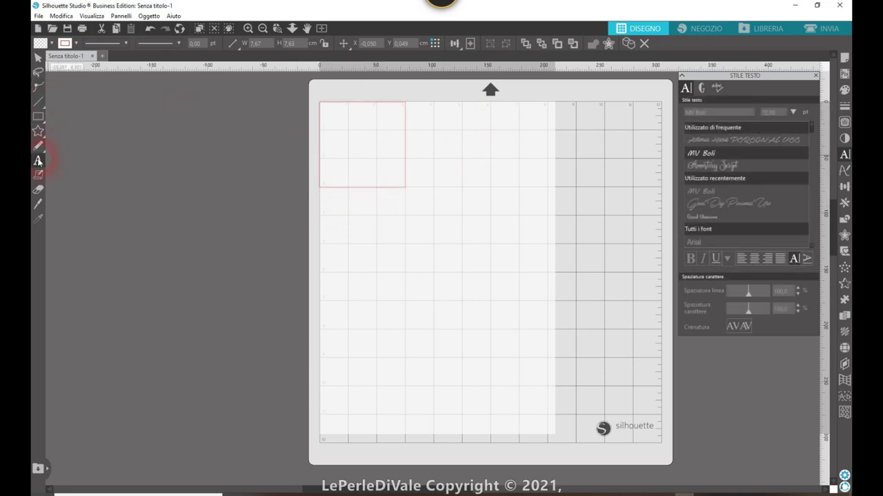
left_click(344, 150)
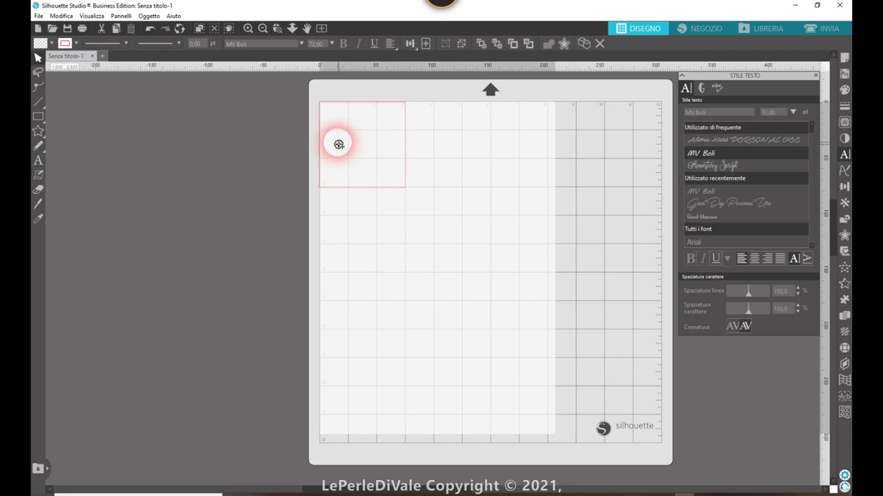
type("Patty")
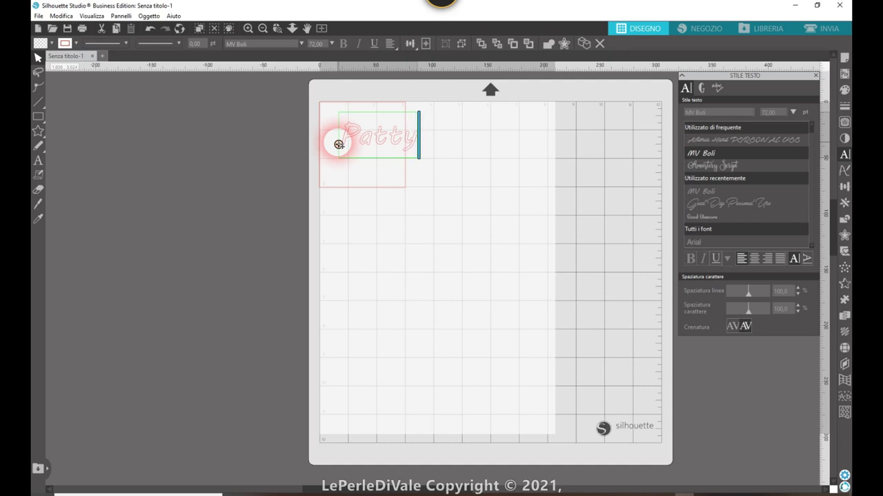
left_click_drag(345, 118, 326, 121)
left_click(380, 151)
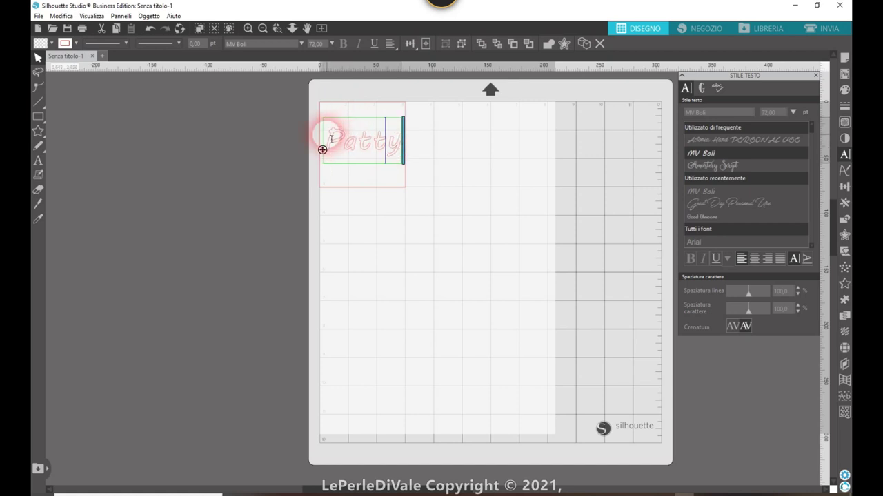
Apply a line fill effect to the whole name text with a spacing of 0.010 cm
left_click_drag(322, 134, 416, 144)
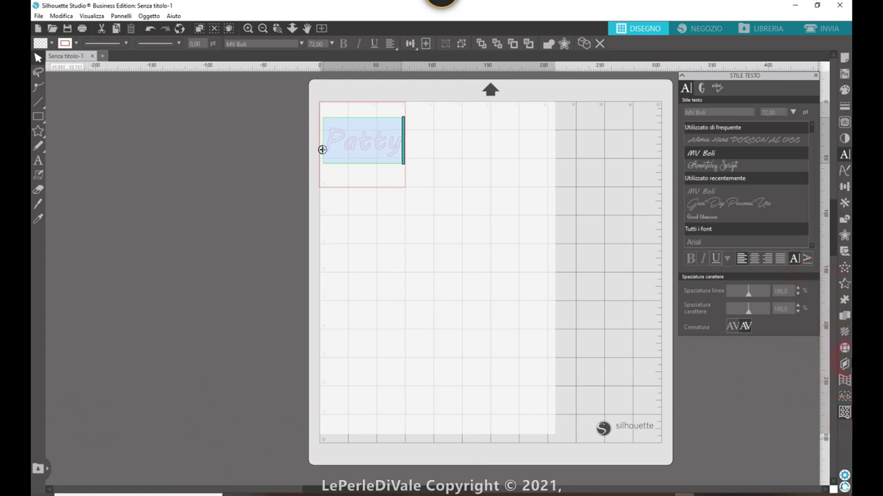
left_click(843, 334)
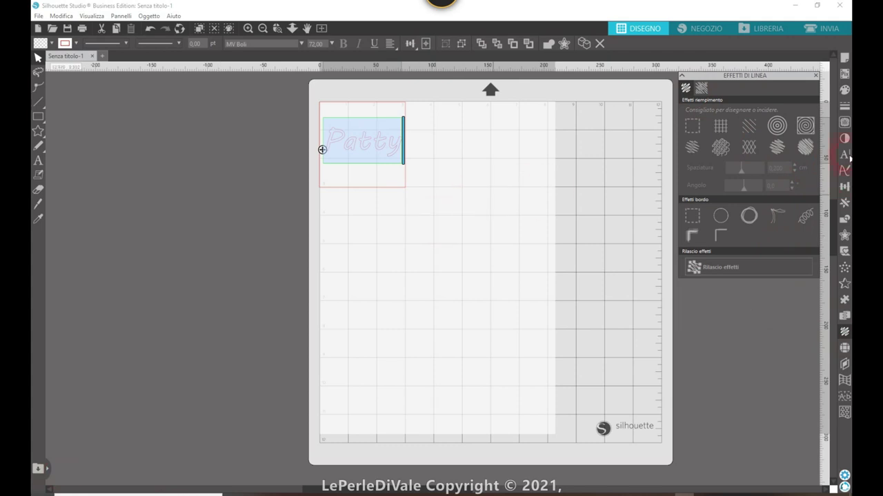
left_click(780, 129)
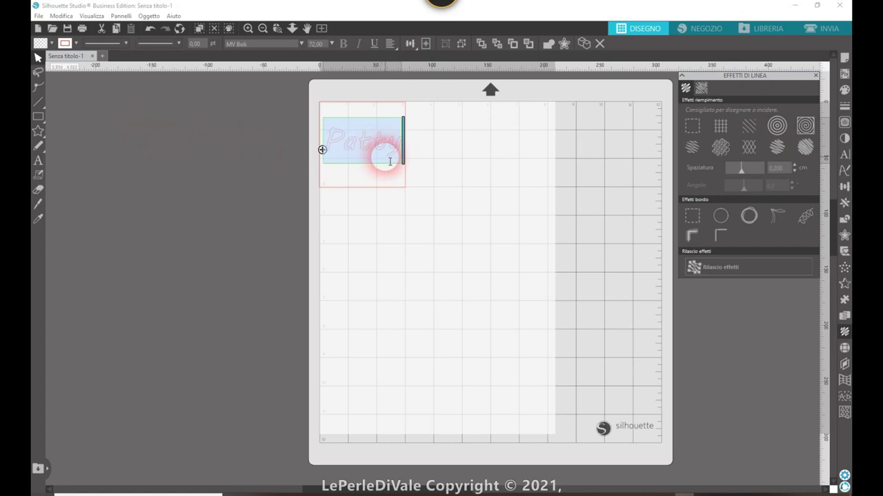
left_click_drag(741, 167, 709, 167)
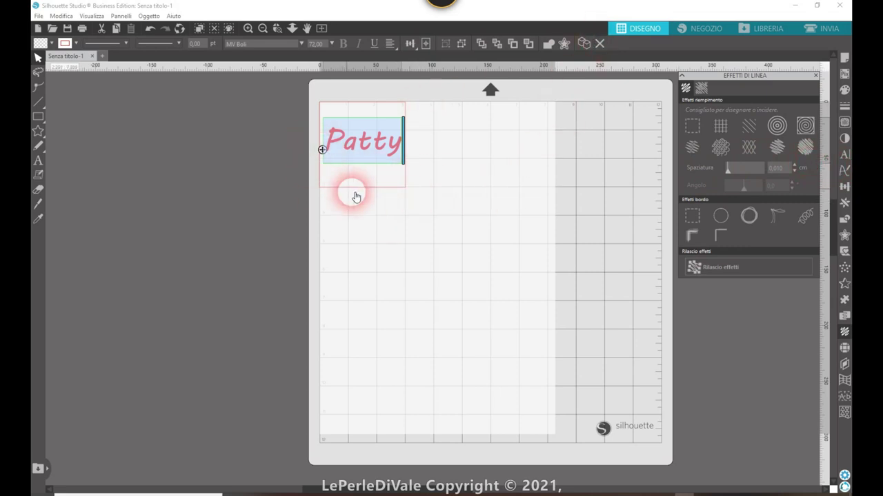
Set the name's font to Vladimir Script and move the text to the middle of the square
left_click(844, 155)
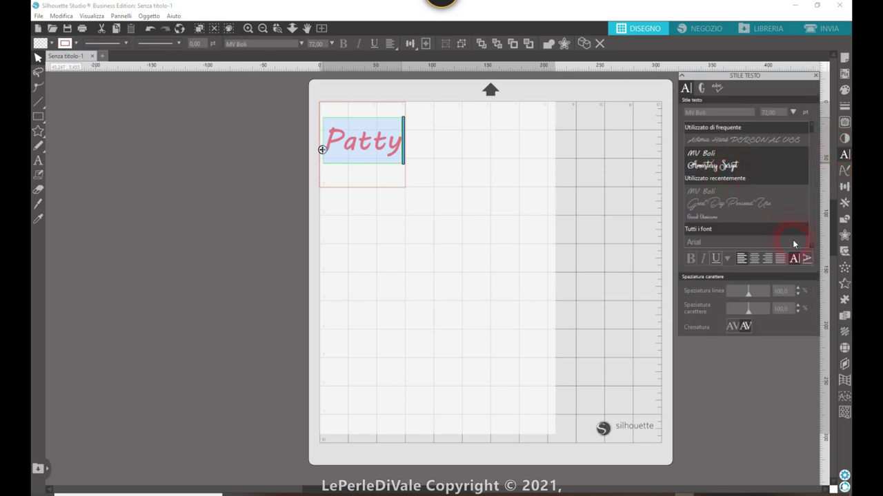
left_click(750, 205)
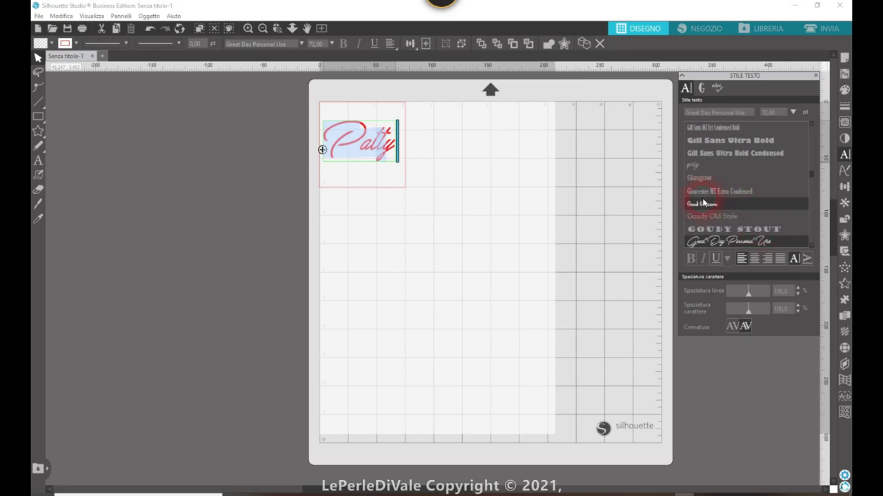
scroll(706, 206, "down", 15)
left_click(727, 234)
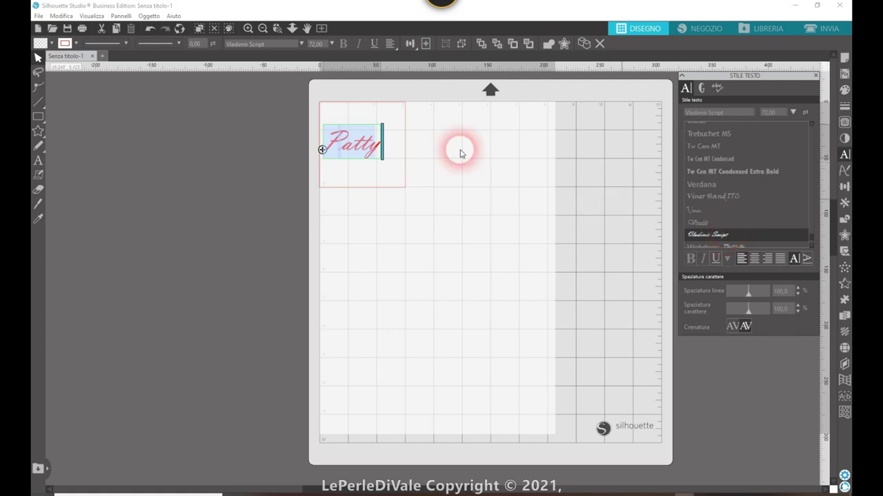
left_click(414, 176)
left_click_drag(366, 149, 329, 150)
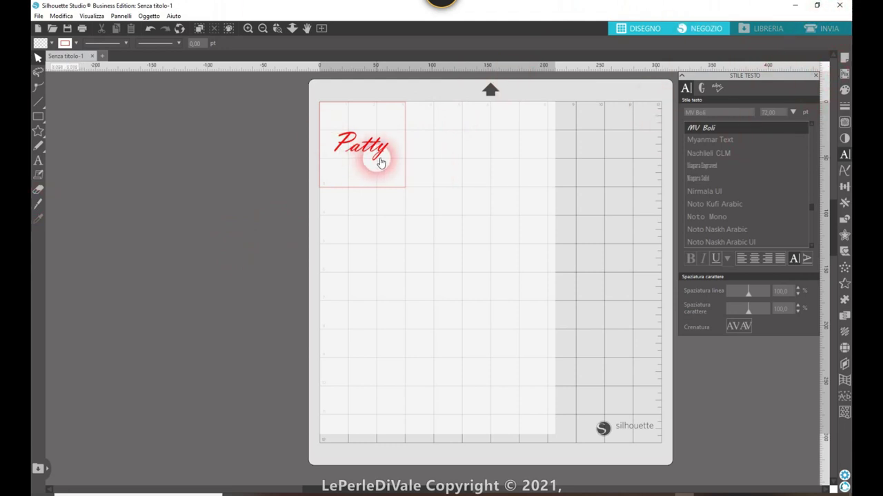
Set up Tool 1 for sending with the Auto (Schizzo) action and the Pen, and assign Schizzo to the square
left_click(830, 31)
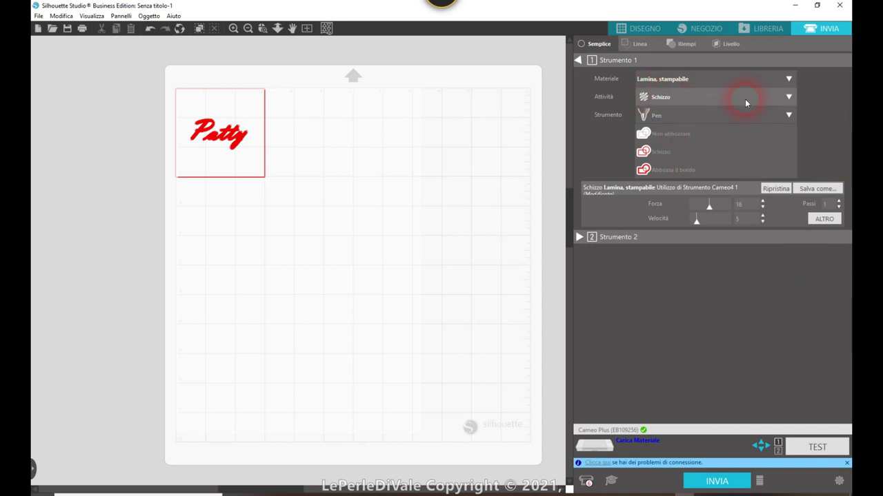
left_click(790, 100)
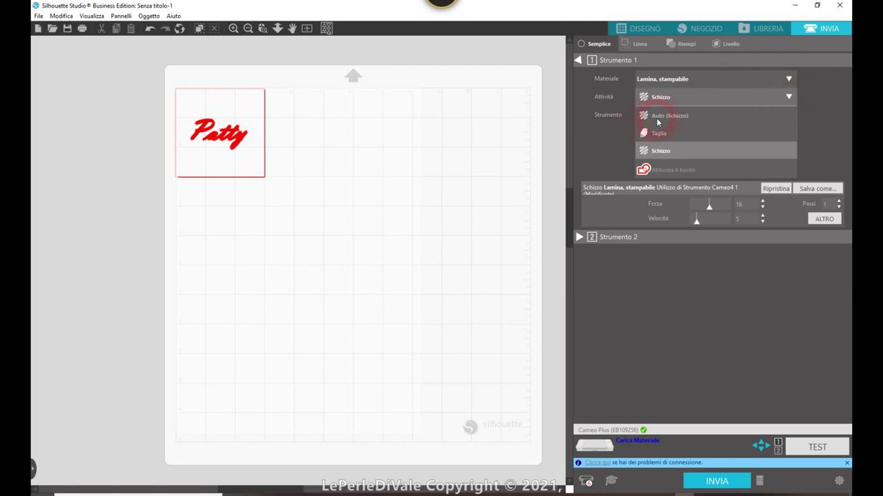
left_click(662, 151)
left_click(788, 115)
left_click(788, 96)
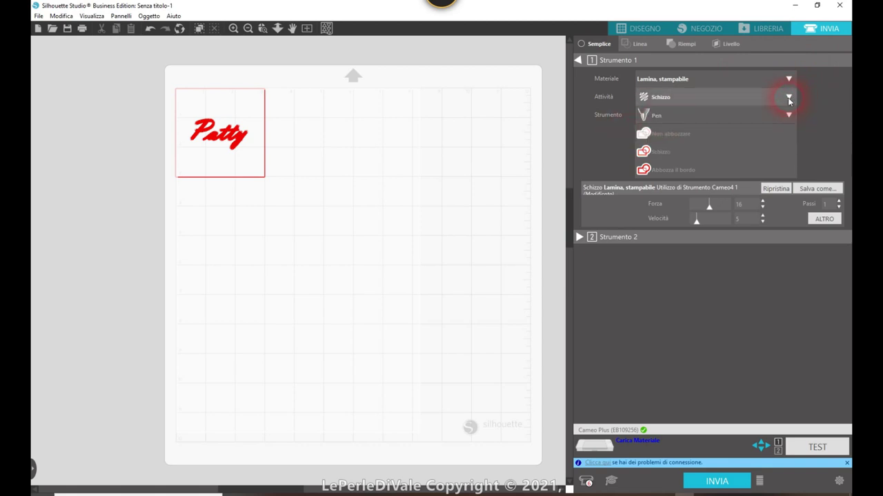
left_click(662, 119)
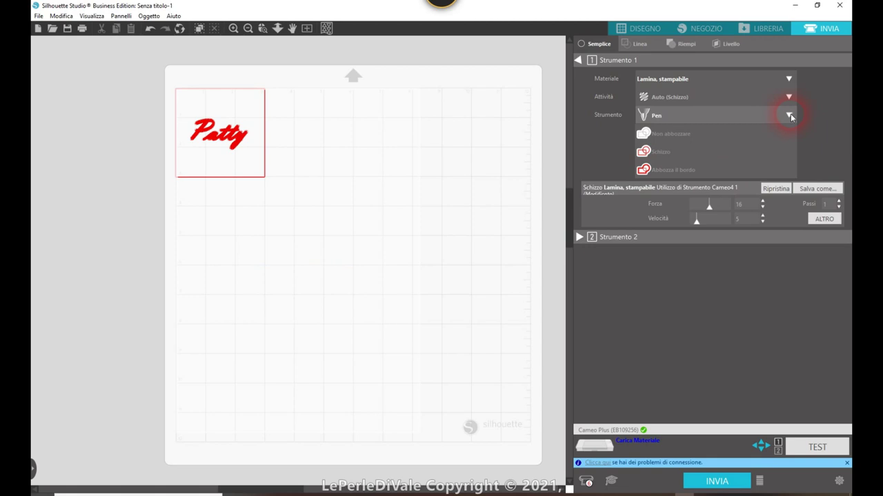
left_click(659, 152)
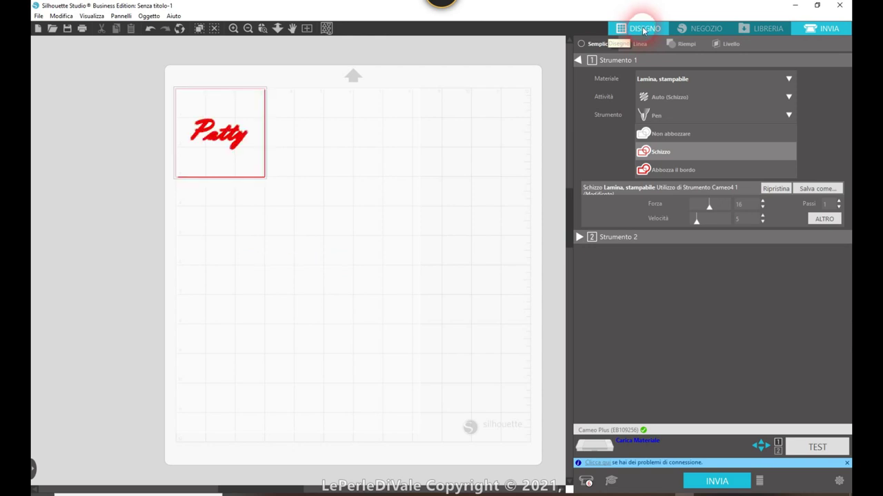
Return to the design and move the square off the mat, leaving only the name on the page
left_click(643, 28)
left_click(400, 194)
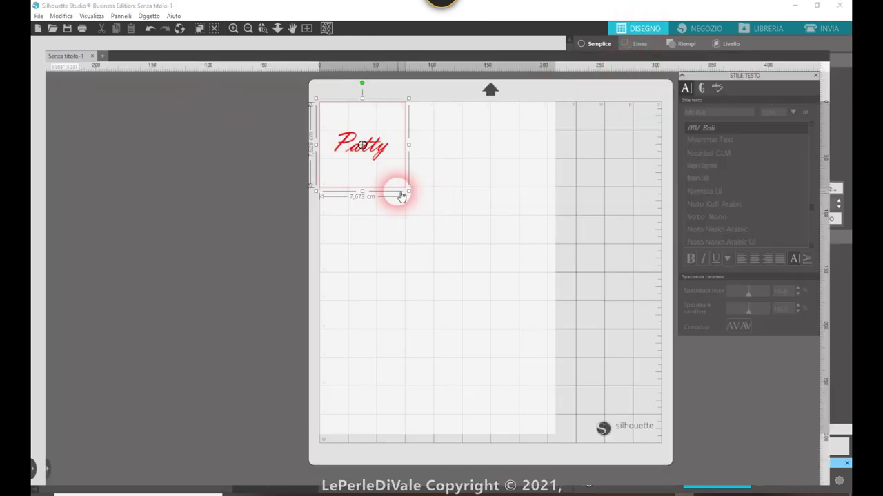
left_click_drag(402, 192, 170, 246)
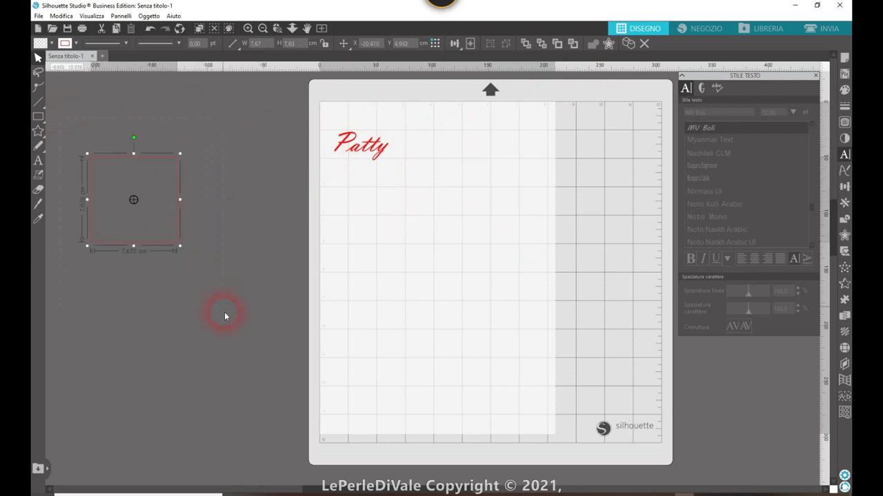
left_click(338, 256)
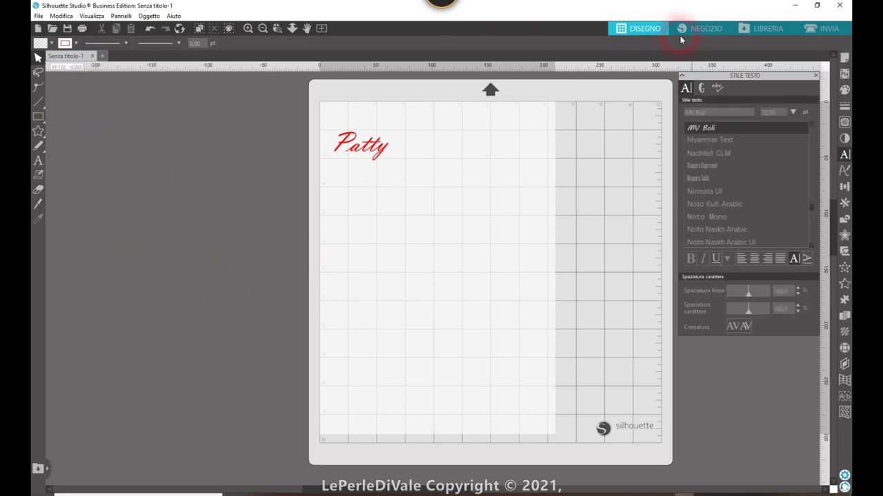
Go back to the send setup and assign Schizzo to the name text
left_click(830, 29)
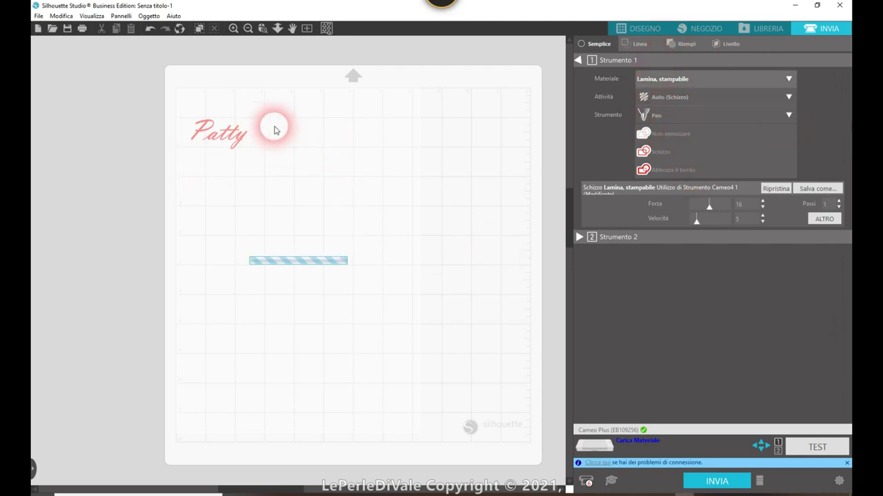
left_click(690, 173)
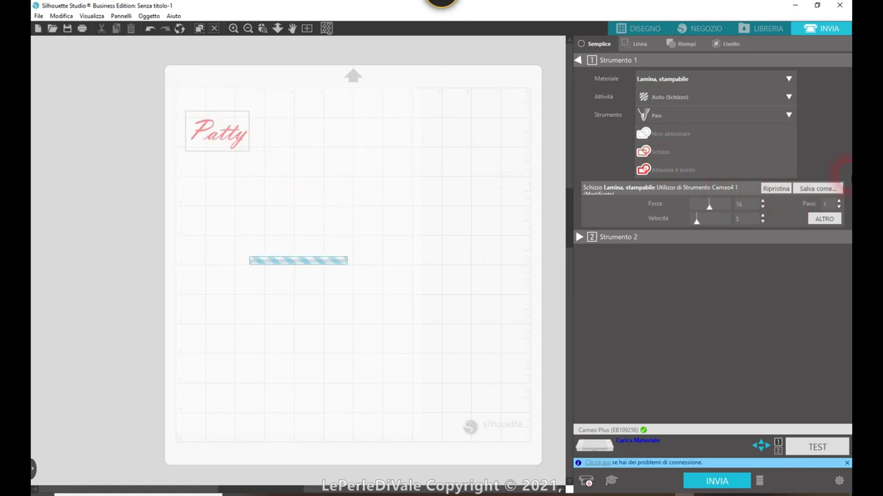
left_click(669, 159)
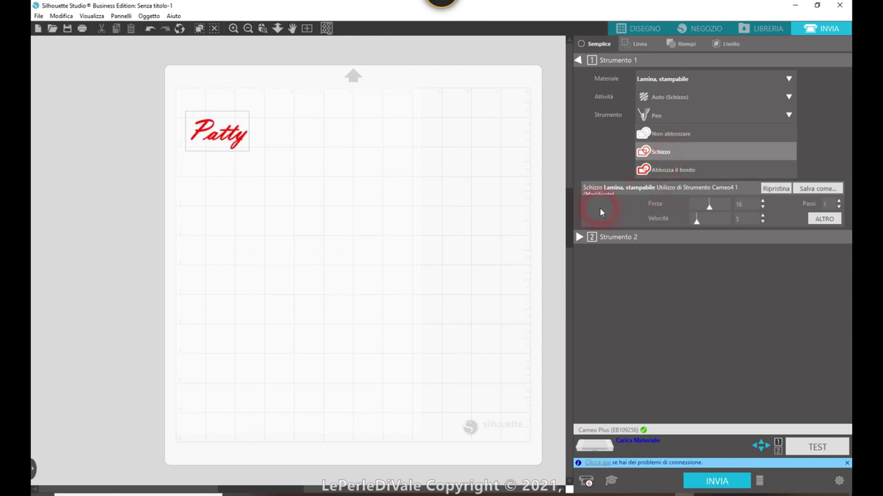
Set the sketch force (Forza) of Tool 1 to 20
left_click(761, 205)
left_click(761, 201)
left_click(763, 200)
left_click(763, 200)
left_click(762, 200)
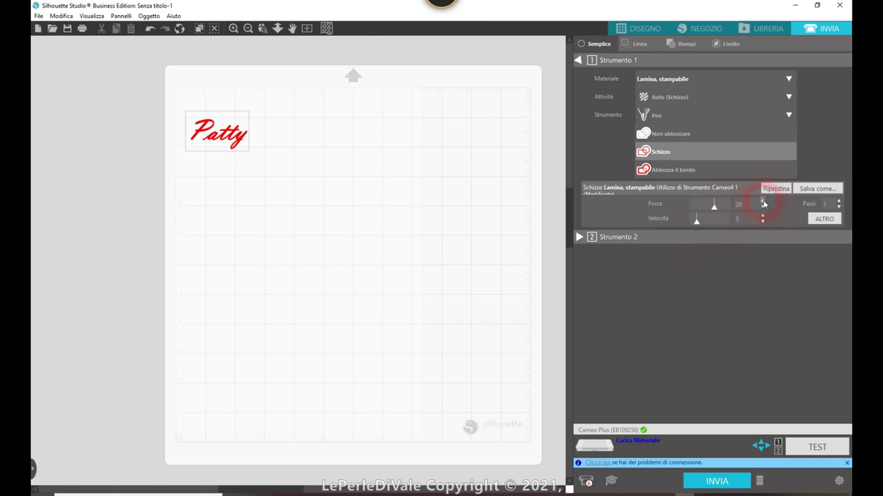
Create a custom material from the current Lamina, stampabile settings and name it incisione
left_click(805, 190)
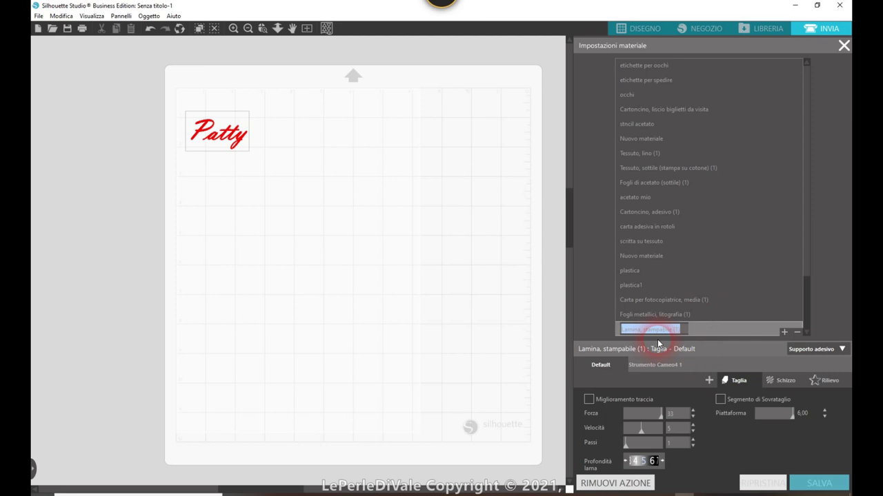
key("BackSpace")
type("incisione")
key("Return")
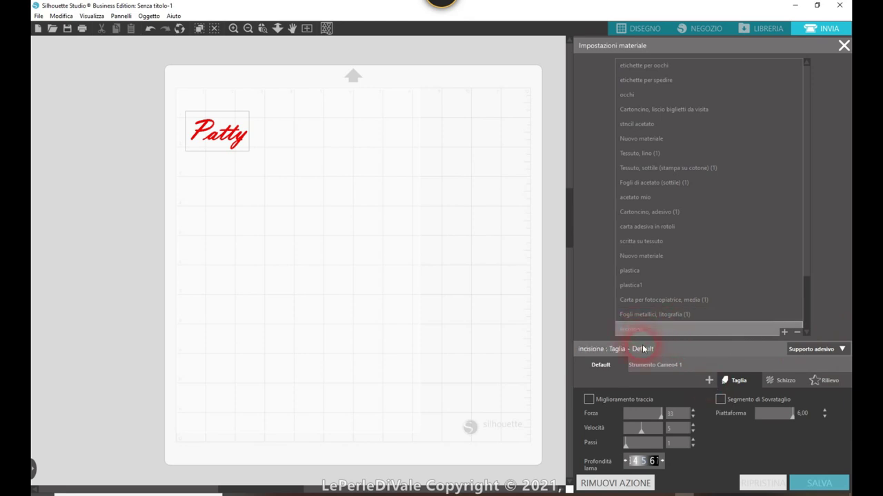